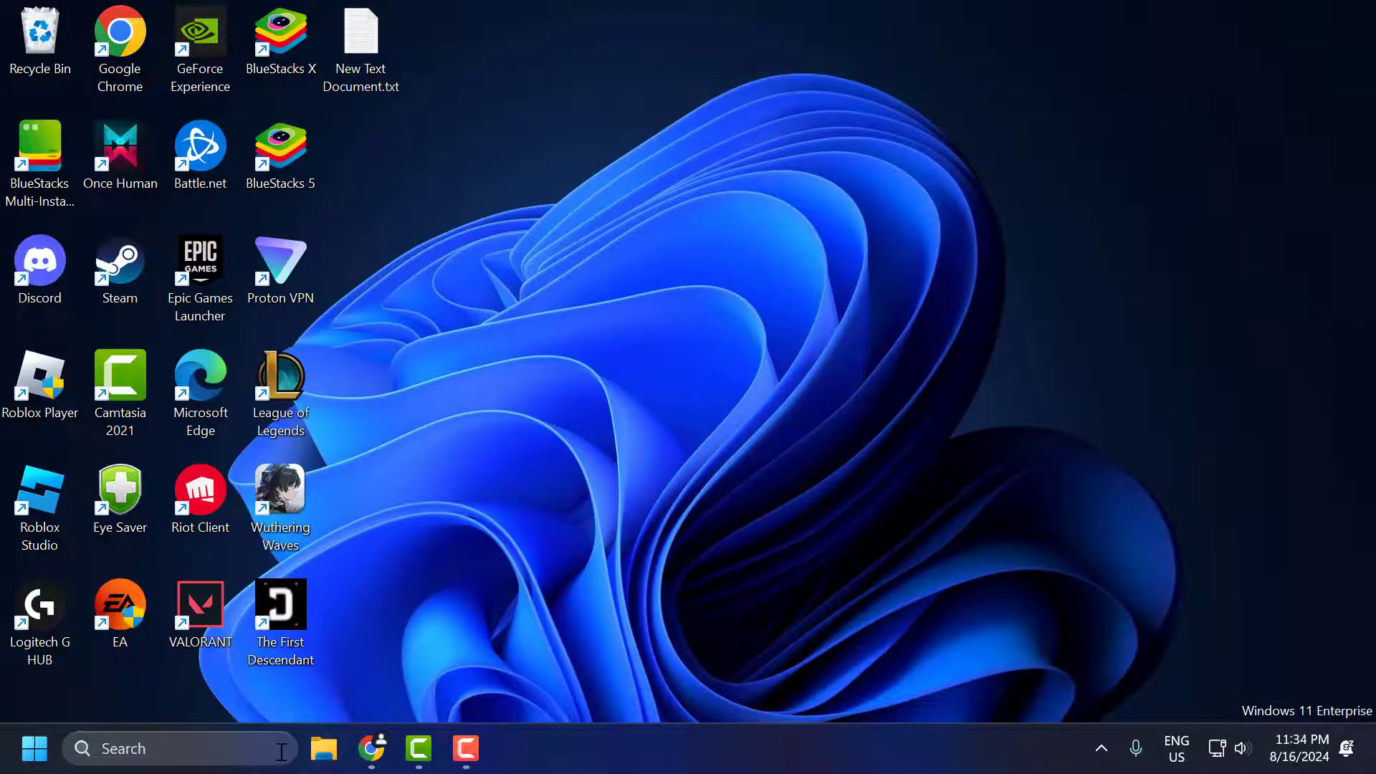
Open Windows Search to look up the Core isolation setting.
{"action": "key", "text": "super+s"}
{"action": "type", "text": "c"}
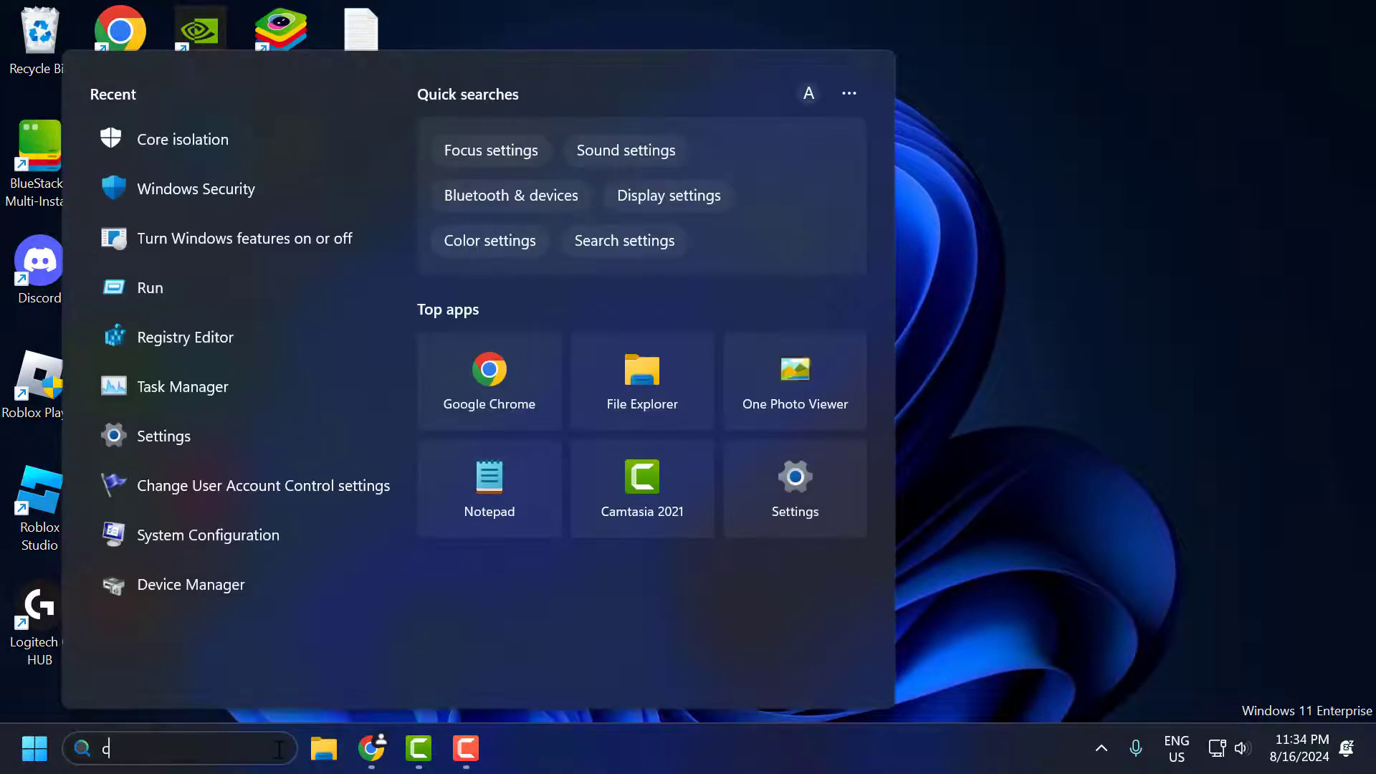
{"action": "type", "text": "ontrol Panel"}
{"action": "type", "text": "core isolation"}
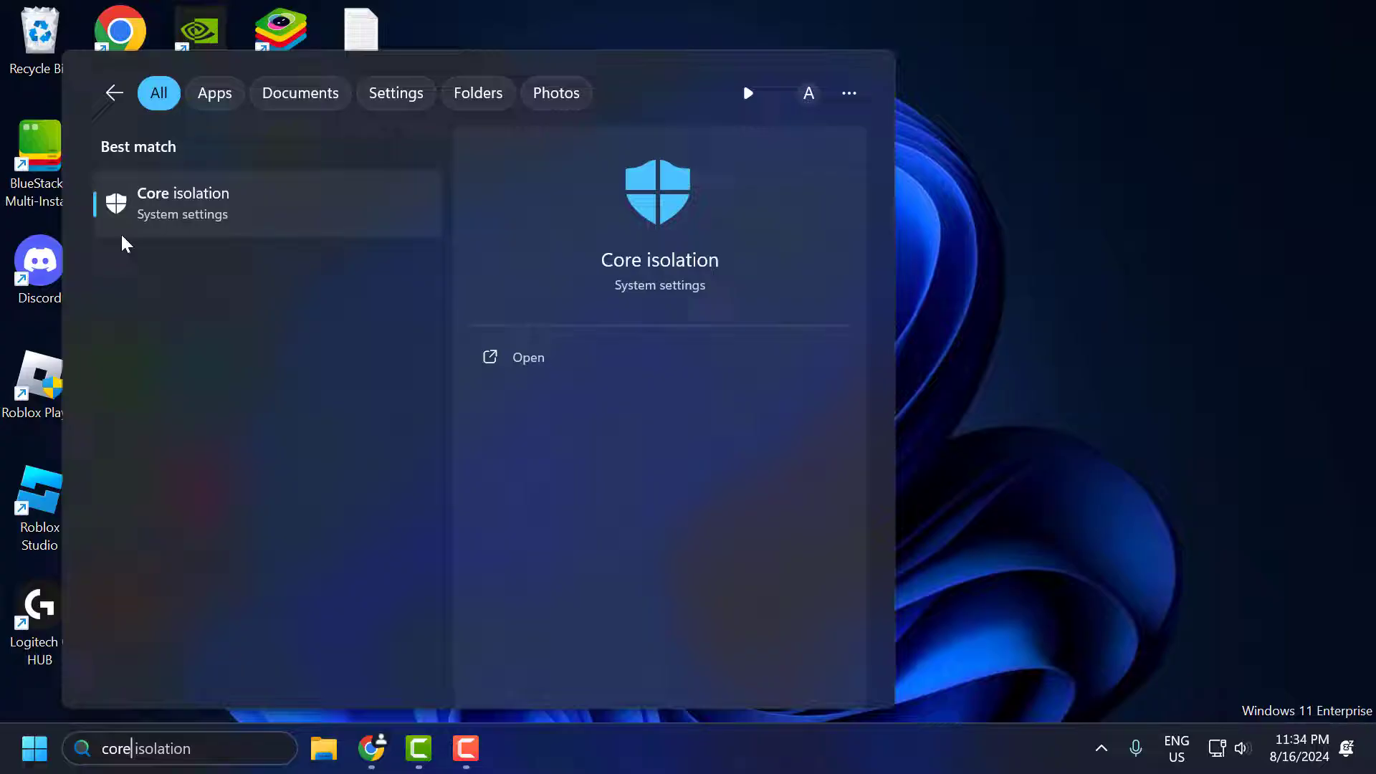
Switch Memory integrity off in Core isolation and close Windows Security.
{"action": "left_click", "coordinate": [260, 224]}
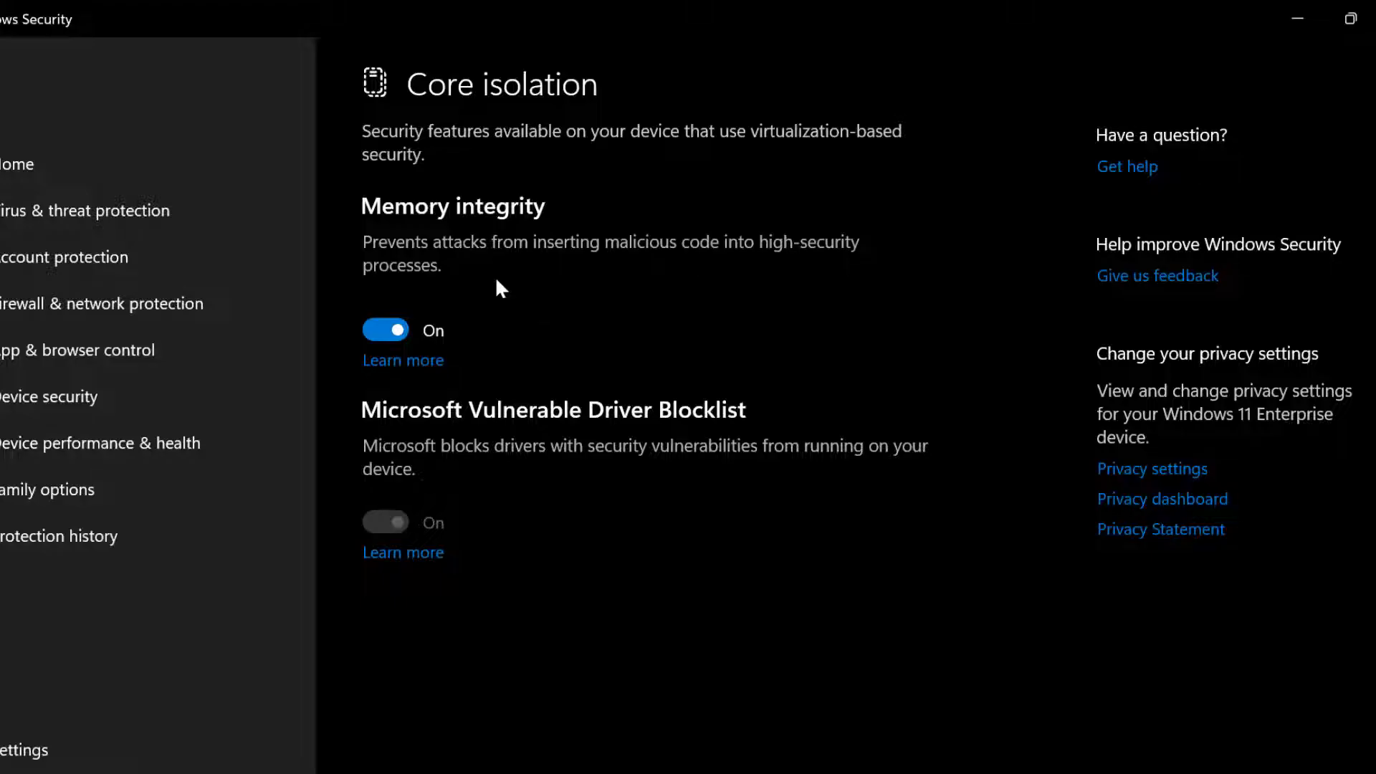
{"action": "left_click", "coordinate": [399, 331]}
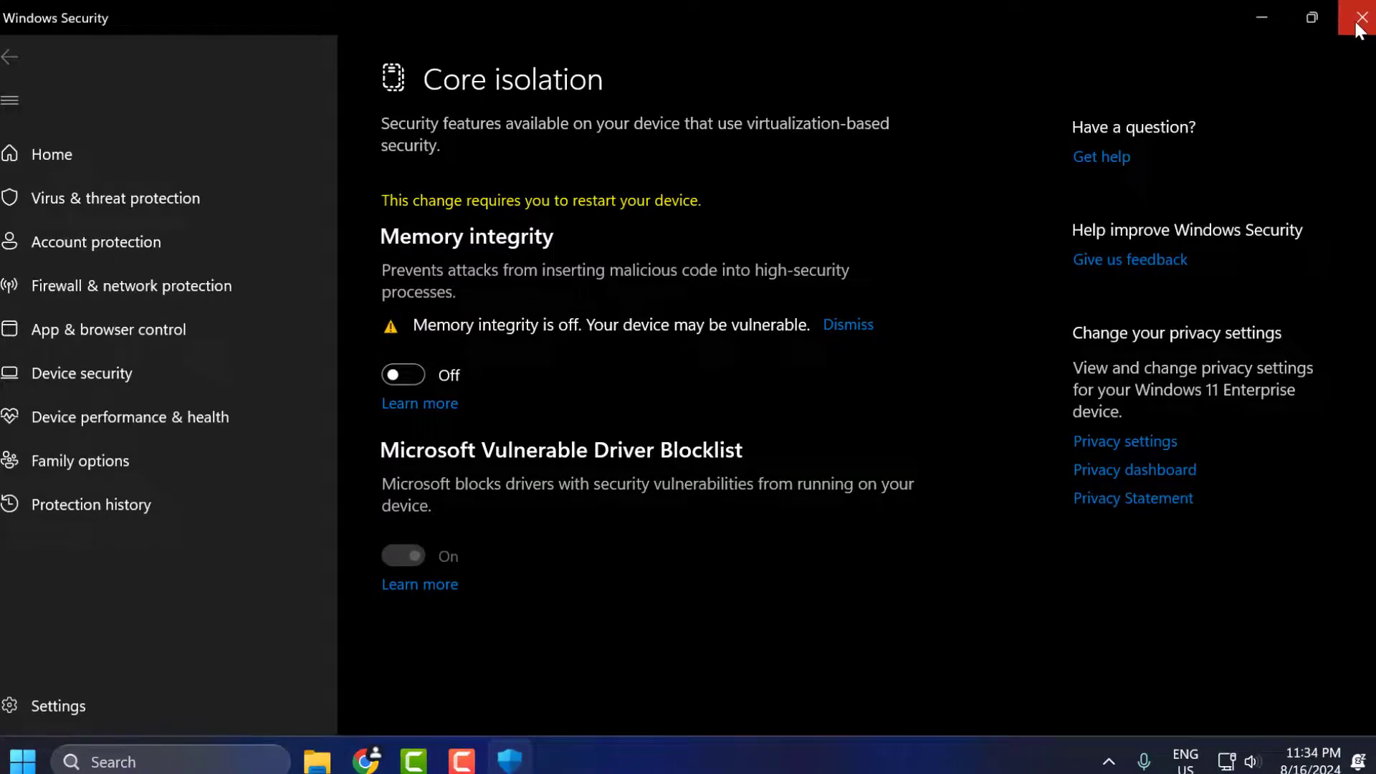
{"action": "left_click", "coordinate": [1357, 16]}
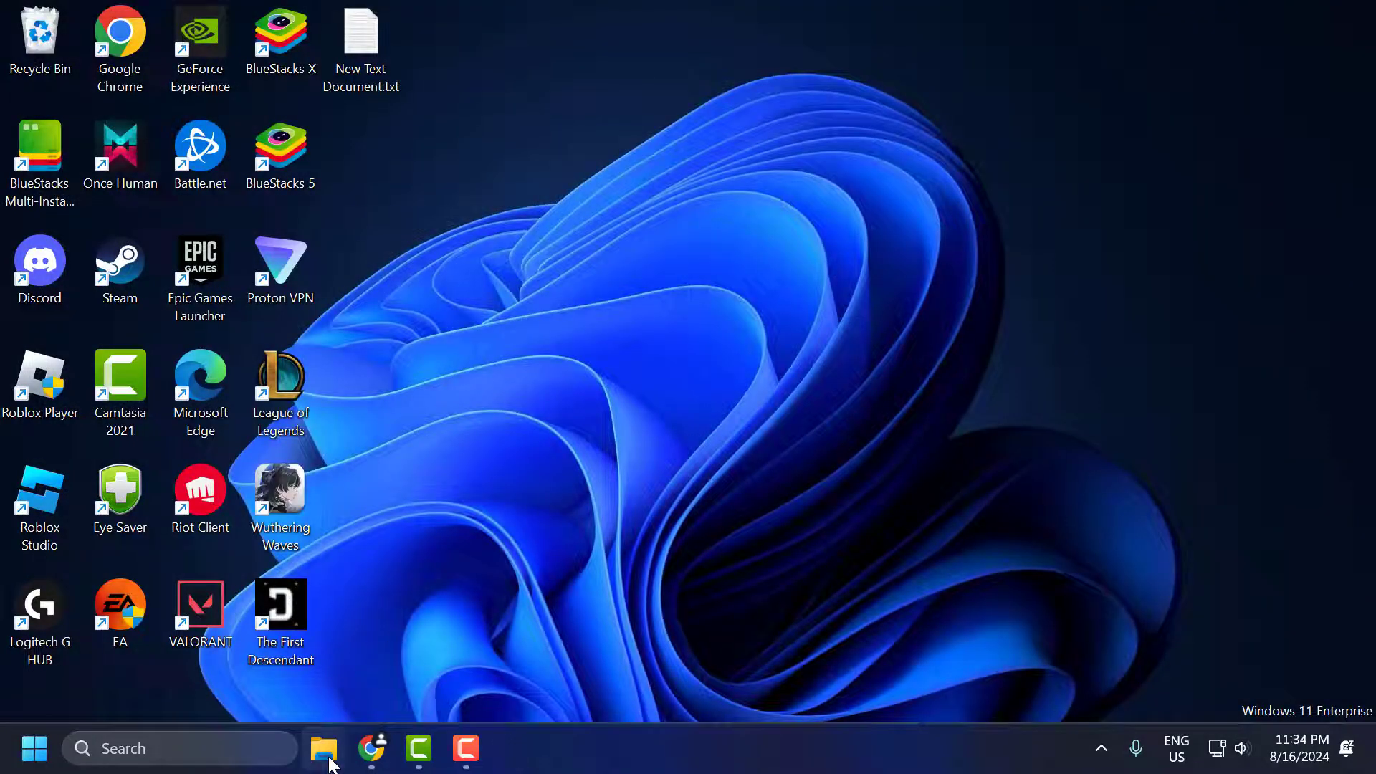
{"action": "mouse_move", "coordinate": [367, 760]}
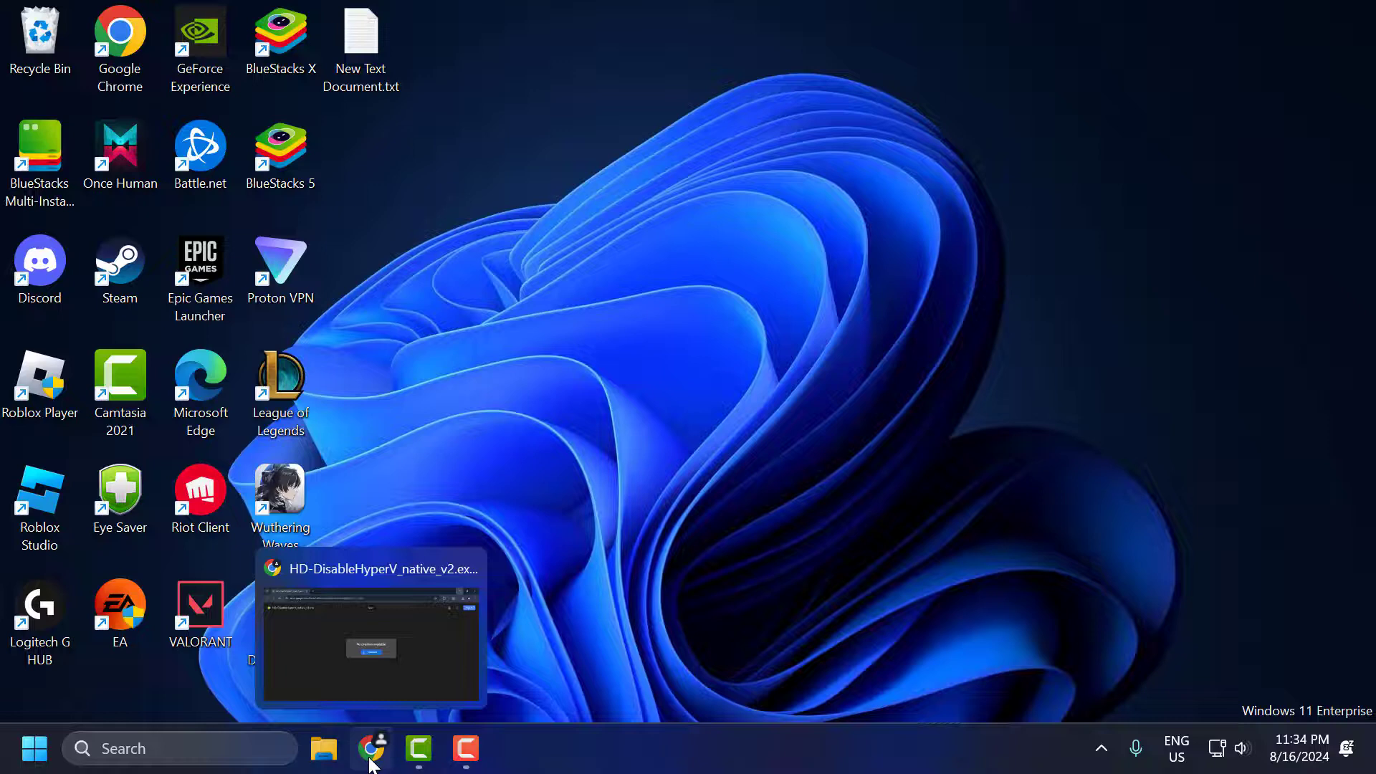
Return to Chrome's Google Drive page for HD-DisableHyperV_native_v2.exe.
{"action": "left_click", "coordinate": [373, 748]}
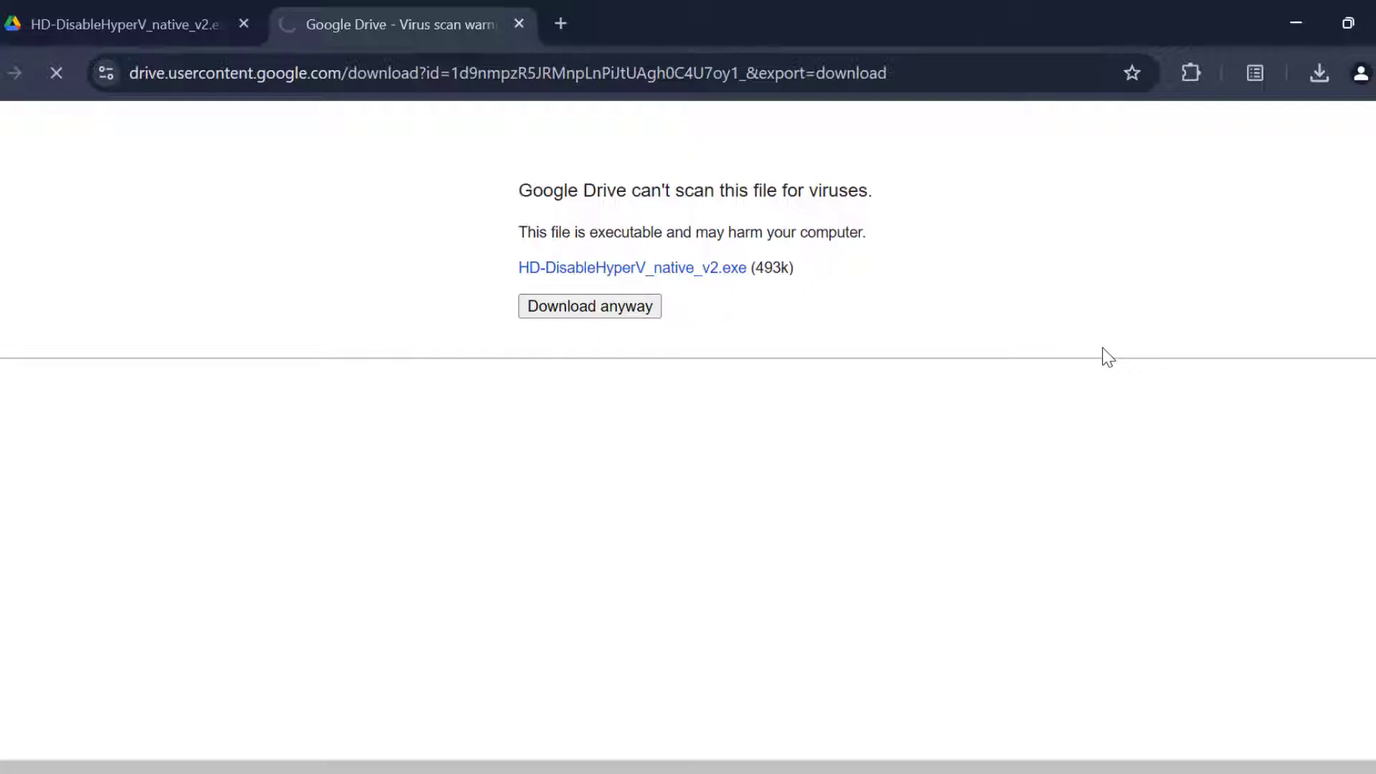
Run HD-DisableHyperV_native_v2.exe from Chrome's recent downloads.
{"action": "left_click", "coordinate": [1321, 72]}
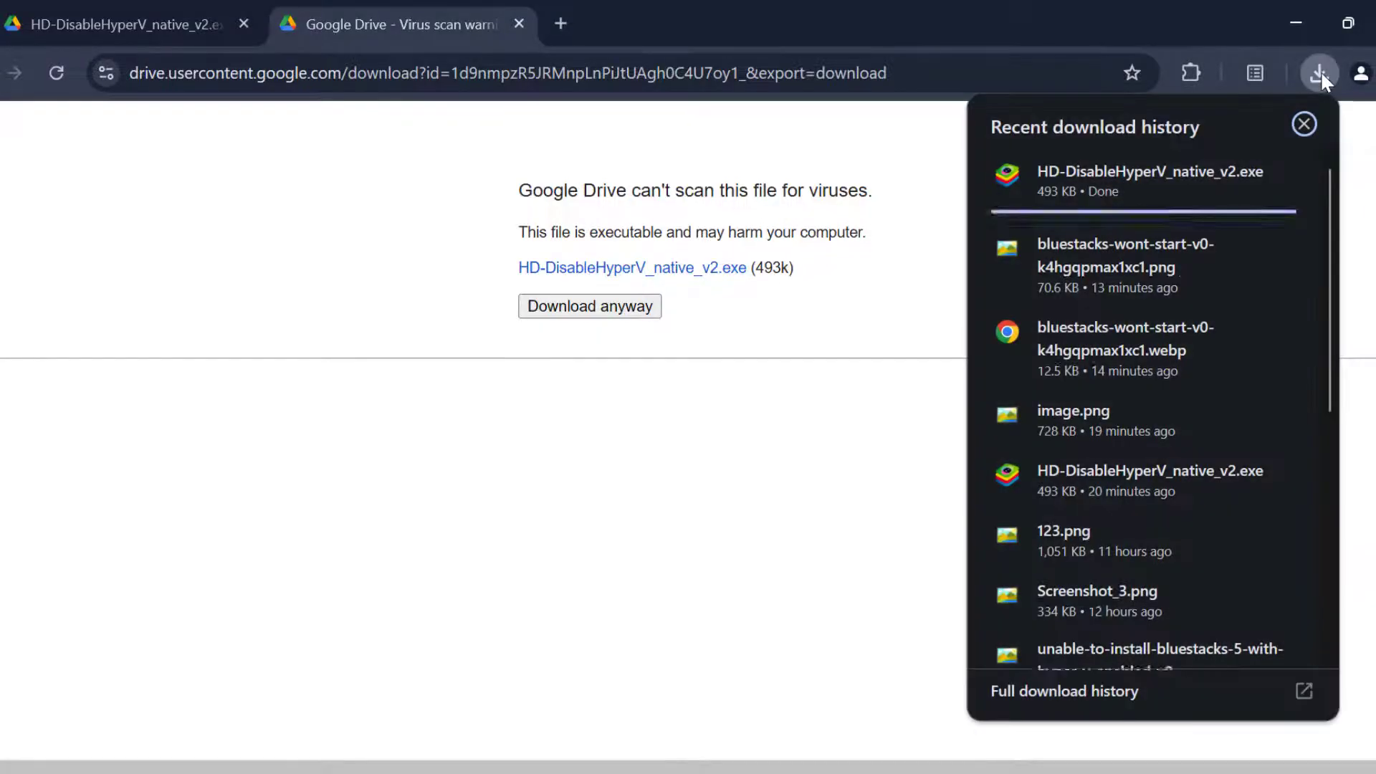
{"action": "mouse_move", "coordinate": [1142, 180]}
{"action": "left_click", "coordinate": [1126, 181]}
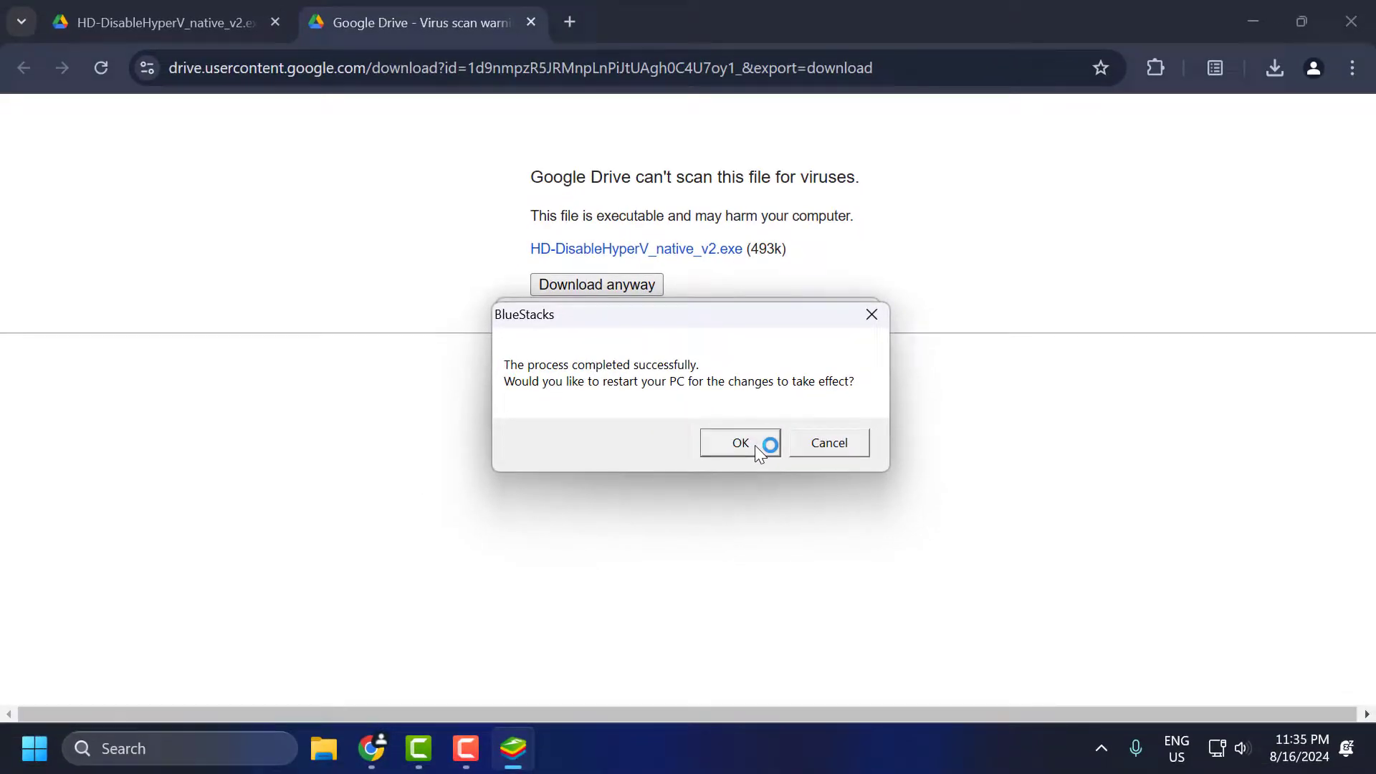
{"action": "left_click", "coordinate": [755, 445]}
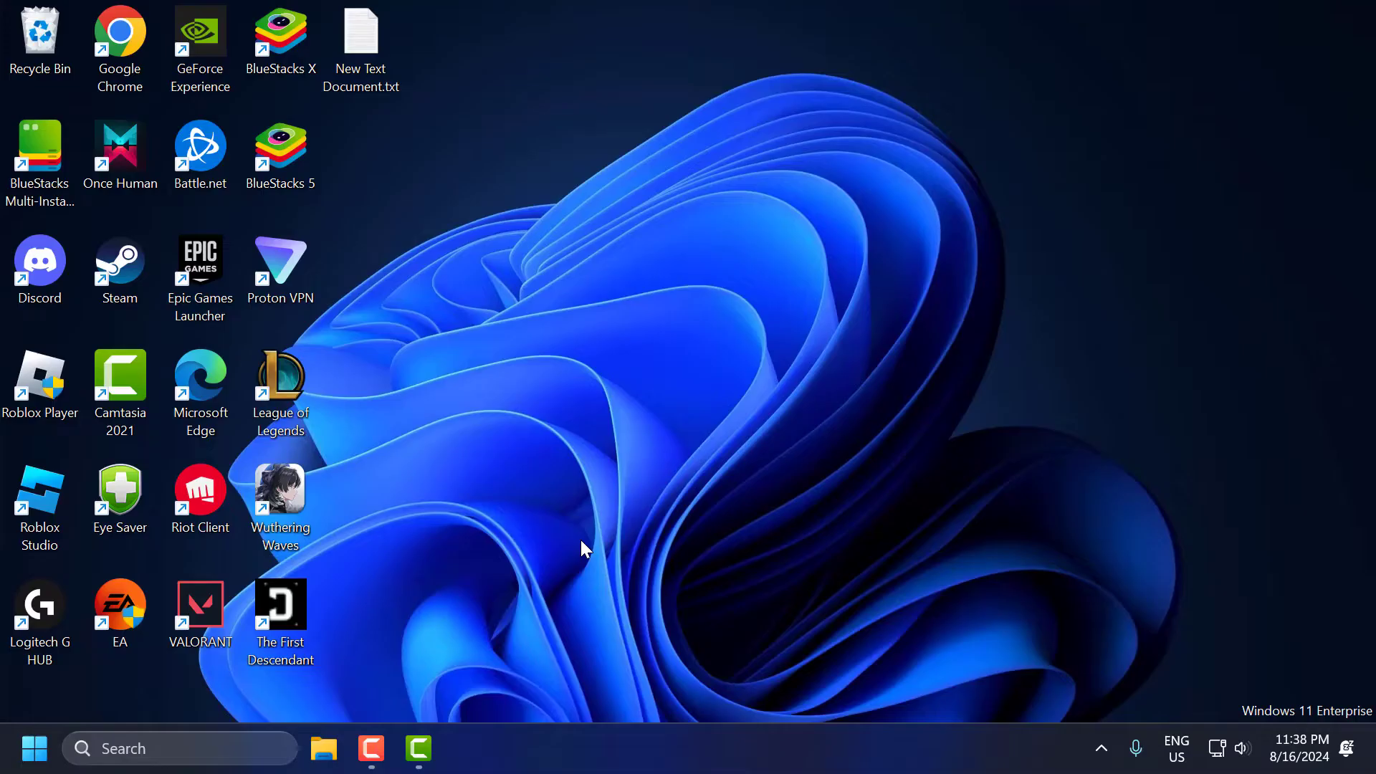